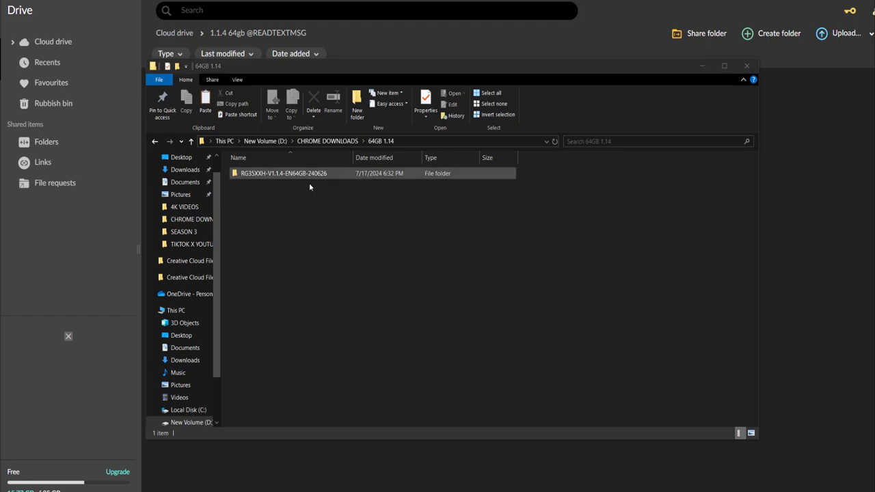
# Extract the split archive RG35XXH-V1.1.4-EN64GB-240626.7z.001 from the RG35XXH-V1.1.4-EN64GB-240626 folder with 7-Zip.
pyautogui.click(302, 179)
pyautogui.doubleClick(304, 176)
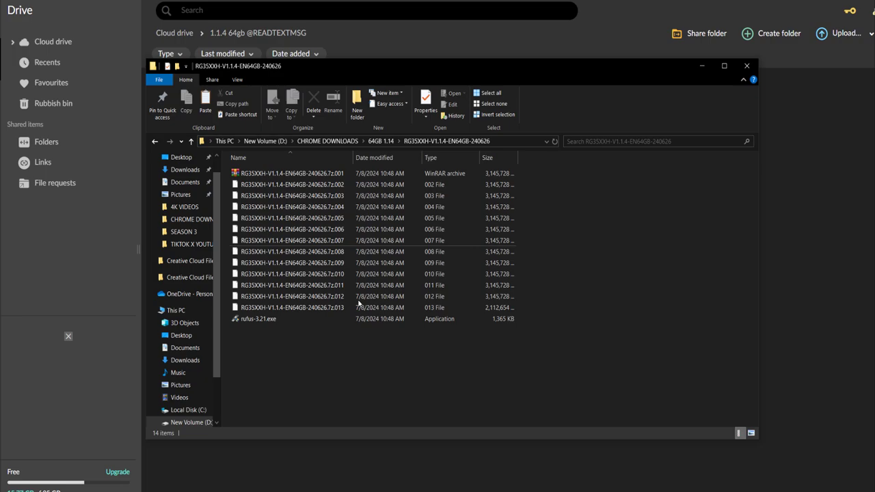
pyautogui.click(373, 141)
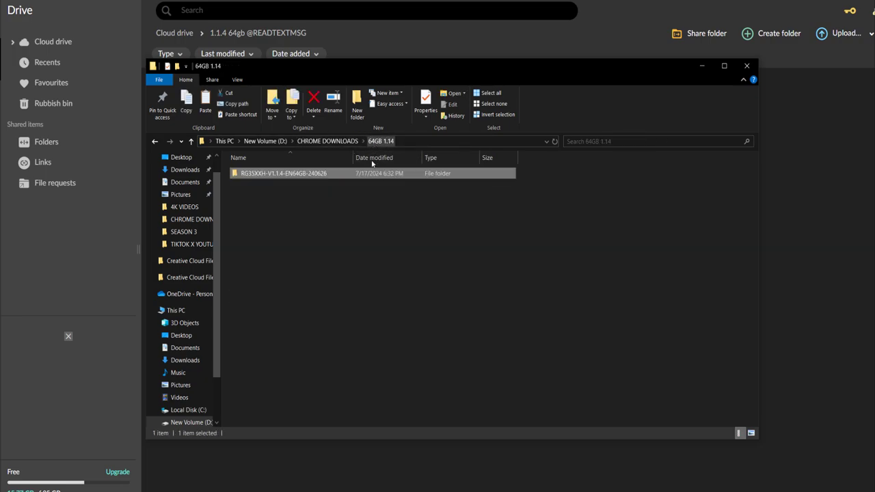
pyautogui.doubleClick(357, 175)
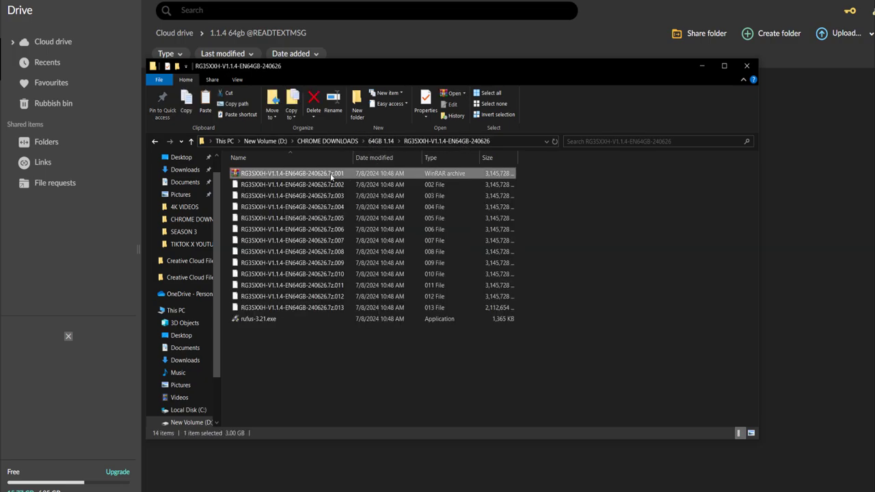
pyautogui.rightClick(331, 175)
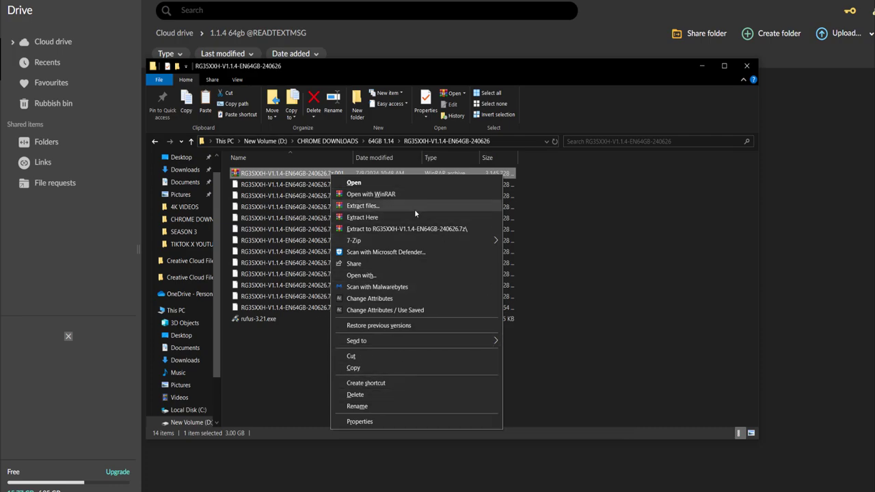
pyautogui.moveTo(404, 239)
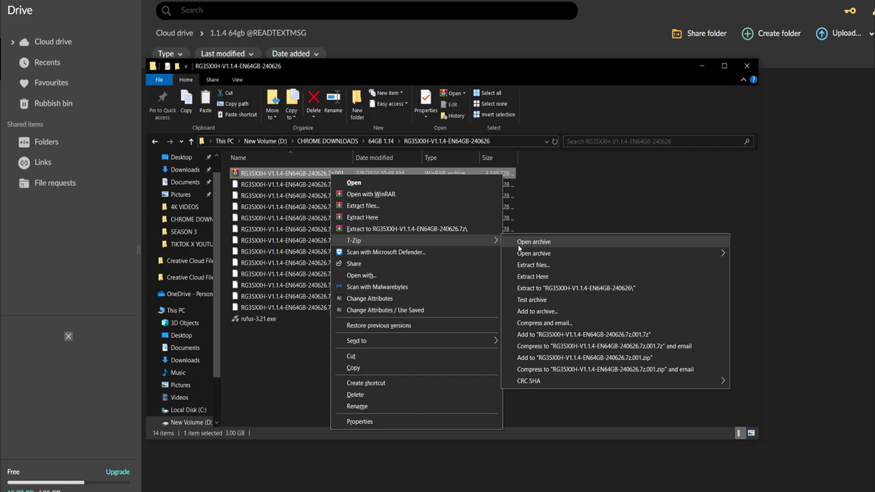
pyautogui.click(538, 267)
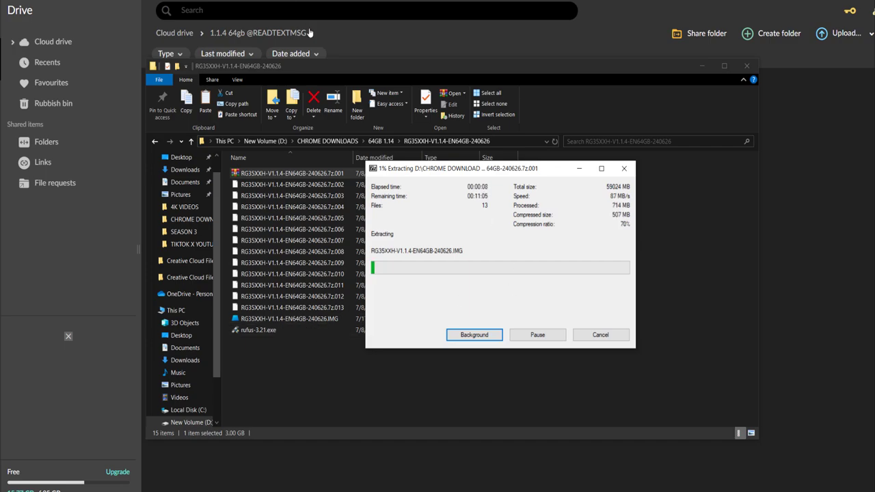
# Return to the File Explorer window of the extraction folder and view the contents of USB Drive (E:).
pyautogui.click(501, 54)
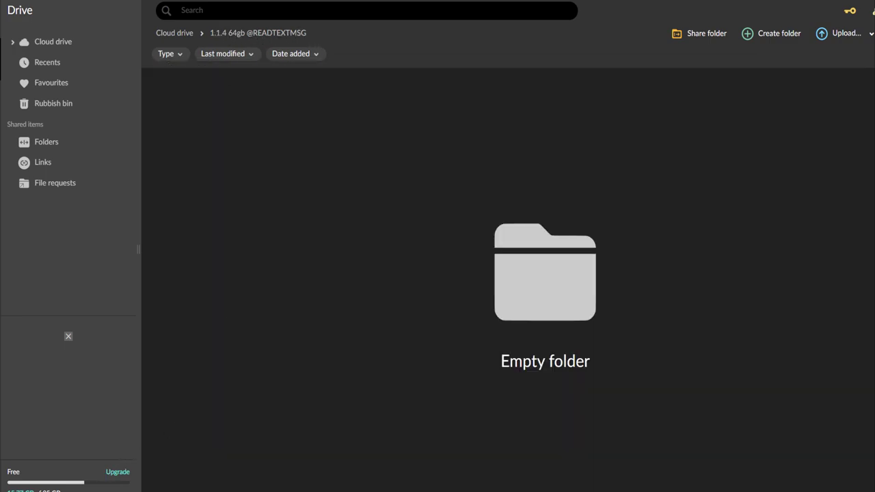
pyautogui.moveTo(82, 488)
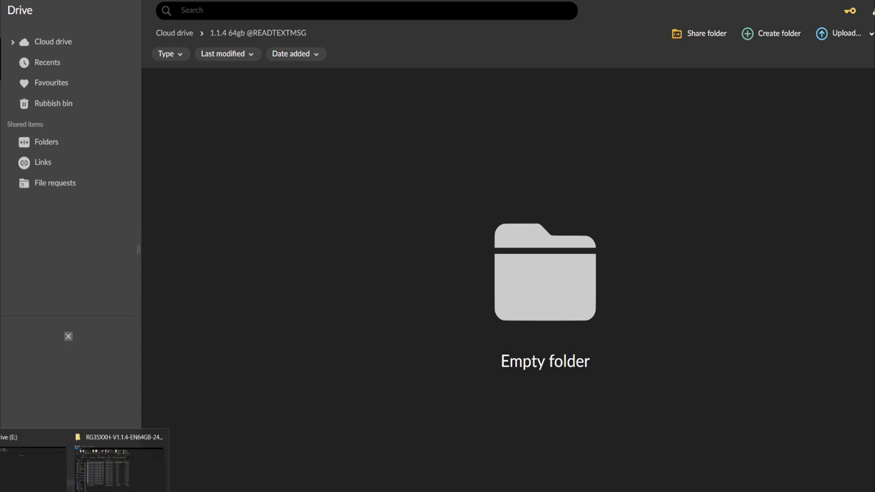
pyautogui.click(120, 466)
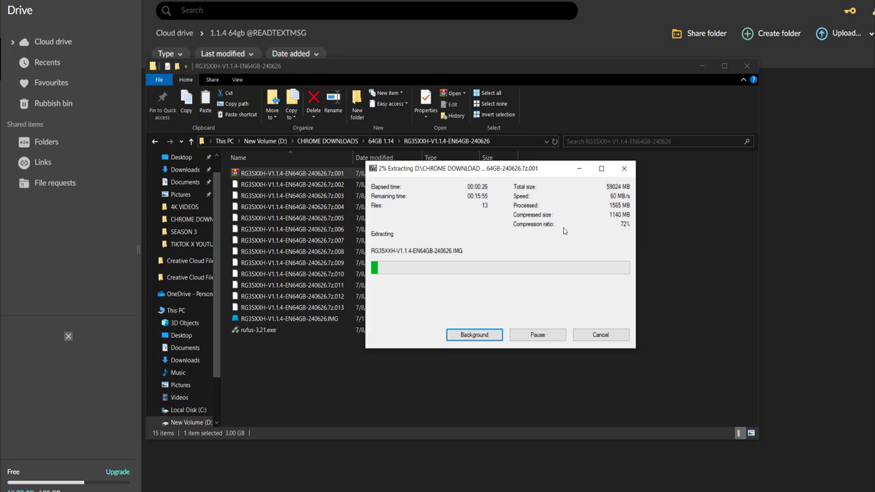
pyautogui.scroll(-2, 181, 369)
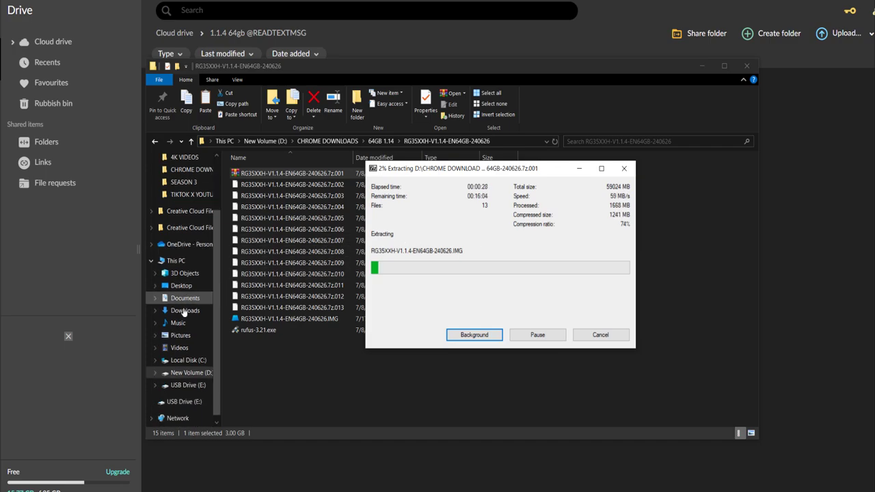
pyautogui.click(186, 385)
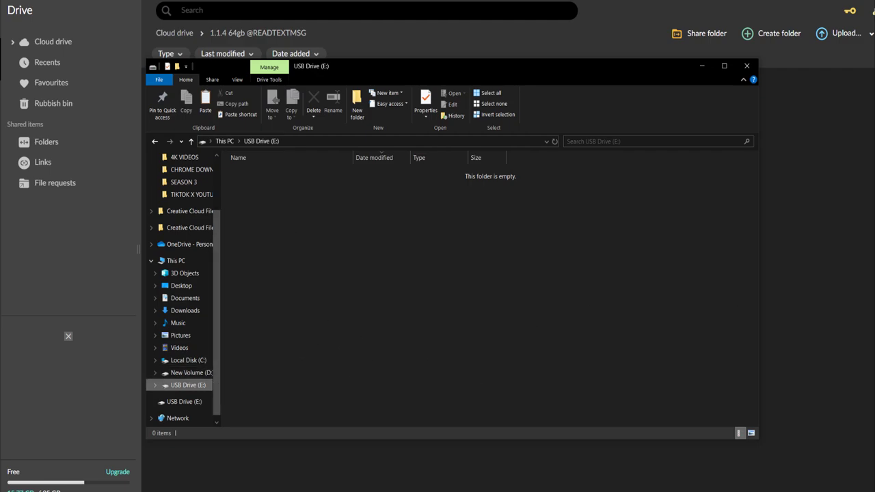
# Switch to MiniTool Partition Wizard, delete all partitions on the removable USB Disk 3 and apply the deletion.
pyautogui.hotkey('alt', 'Tab')
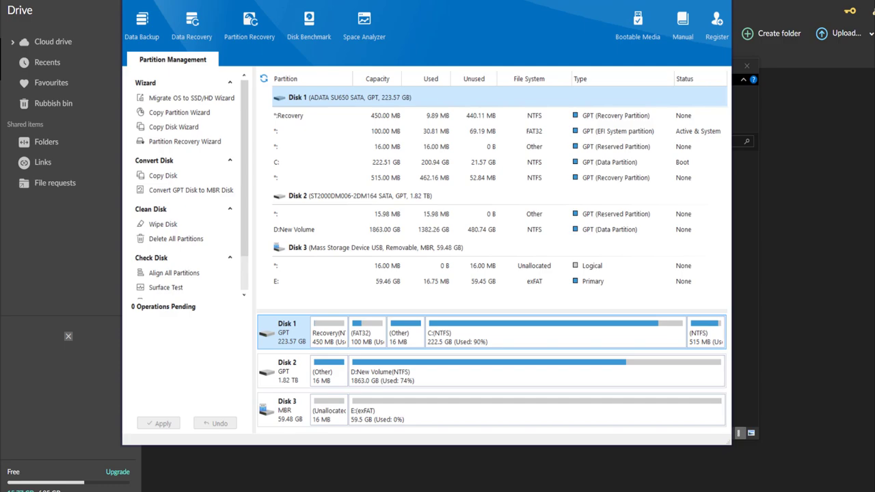
pyautogui.hotkey('alt', 'Tab')
pyautogui.hotkey('alt', 'Tab')
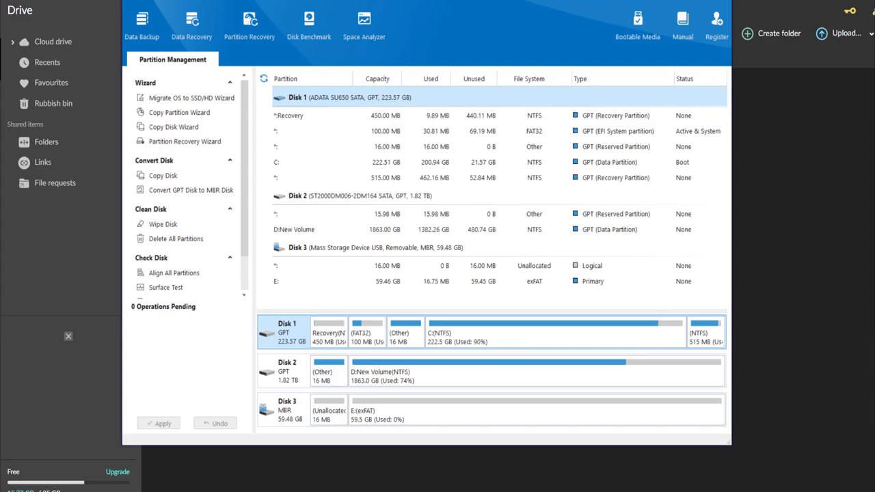
pyautogui.rightClick(305, 241)
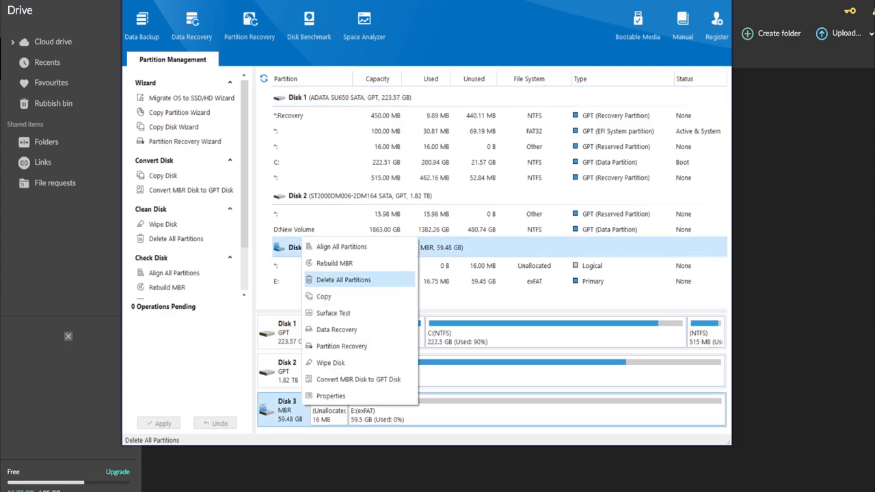
pyautogui.click(343, 280)
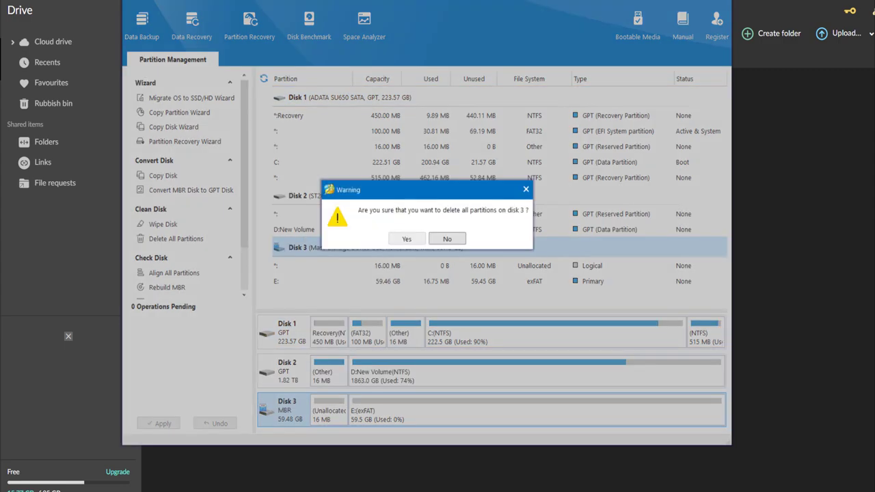
pyautogui.press('Left')
pyautogui.press('Return')
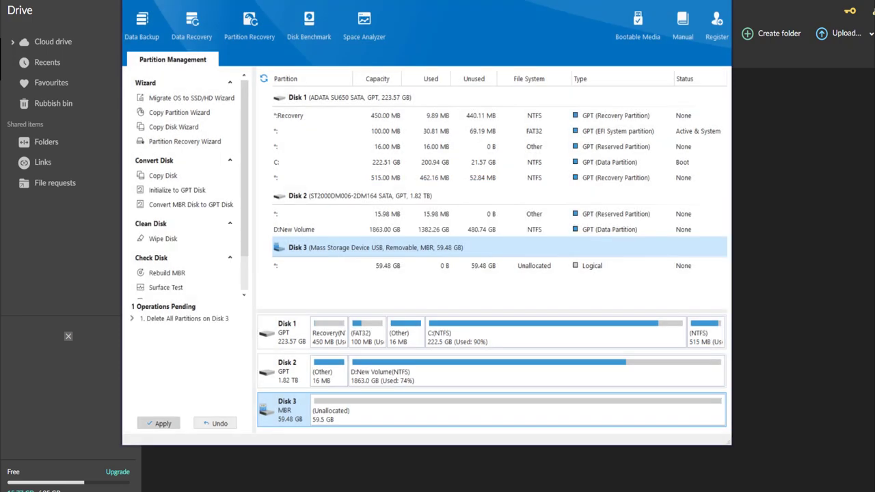
pyautogui.press('Return')
pyautogui.press('Return')
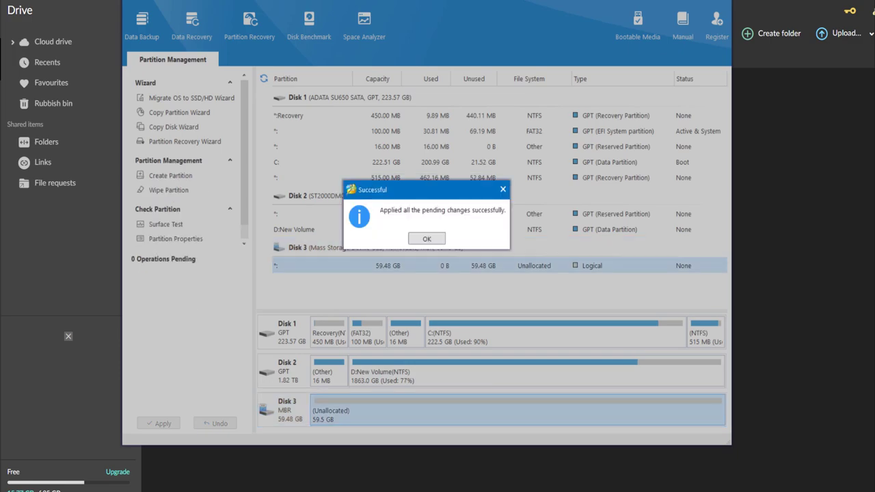
pyautogui.press('Return')
# Create a primary FAT32 partition with drive letter E: across Disk 3's unallocated space and apply the change.
pyautogui.rightClick(360, 412)
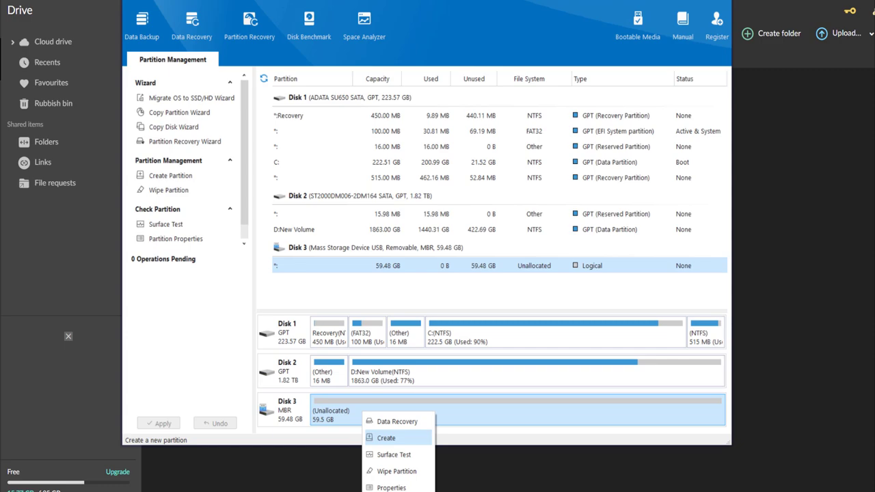
pyautogui.click(381, 433)
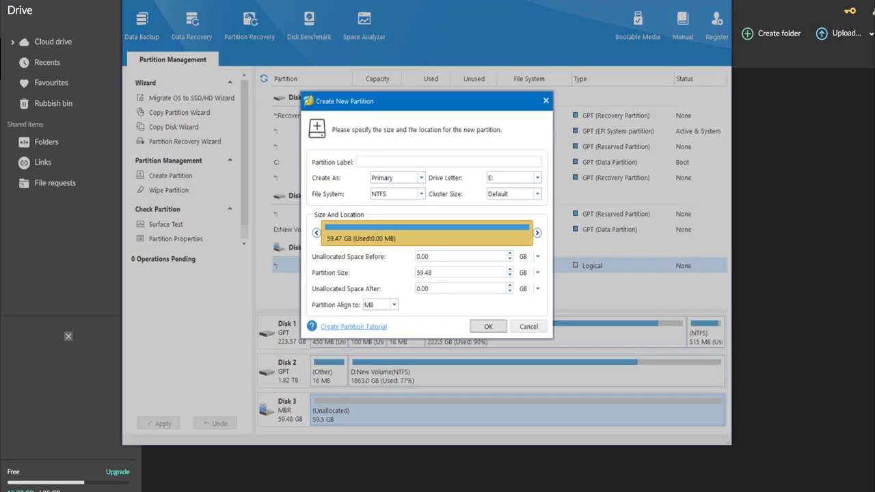
pyautogui.write('gffgfdg')
pyautogui.click(537, 178)
pyautogui.press('Return')
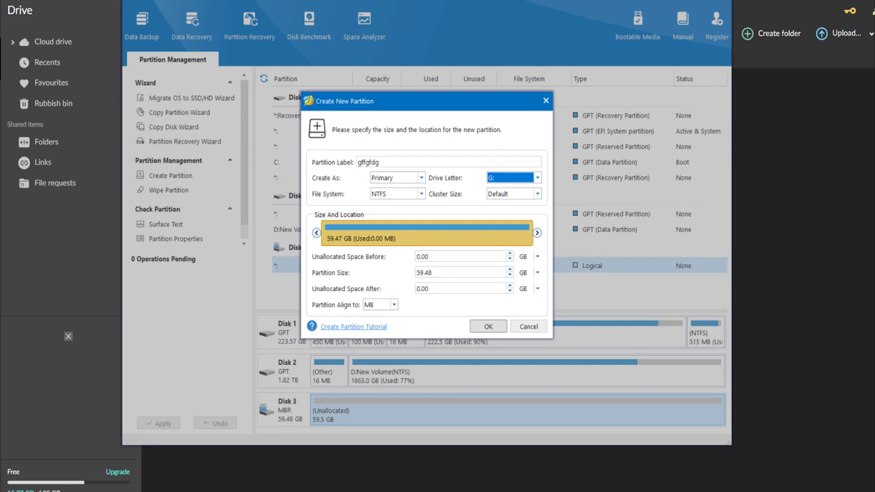
pyautogui.click(420, 193)
pyautogui.click(393, 208)
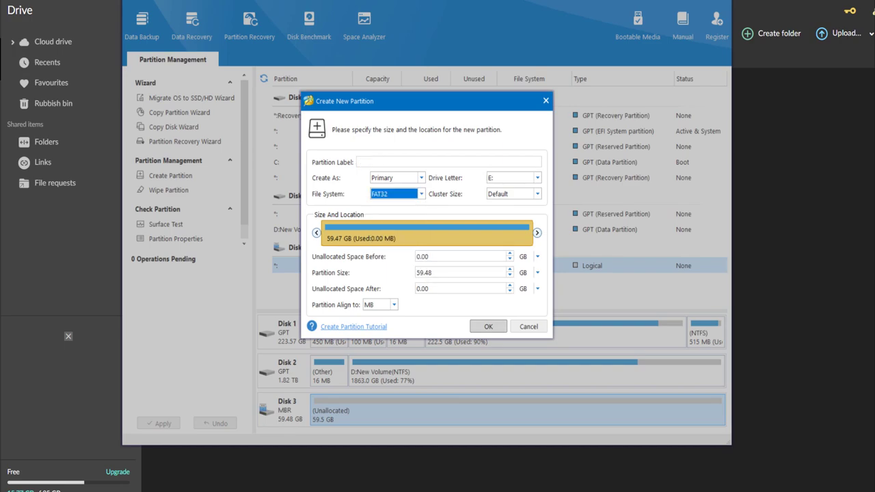
pyautogui.press('Return')
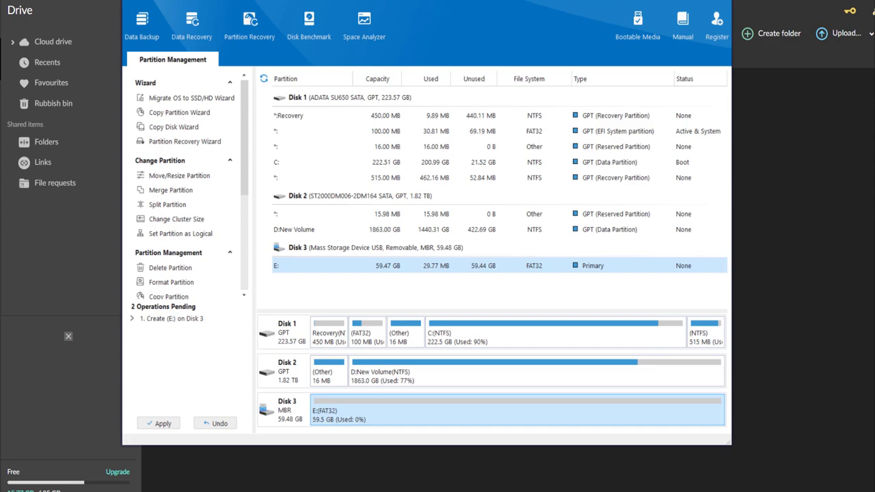
pyautogui.click(159, 423)
pyautogui.click(407, 244)
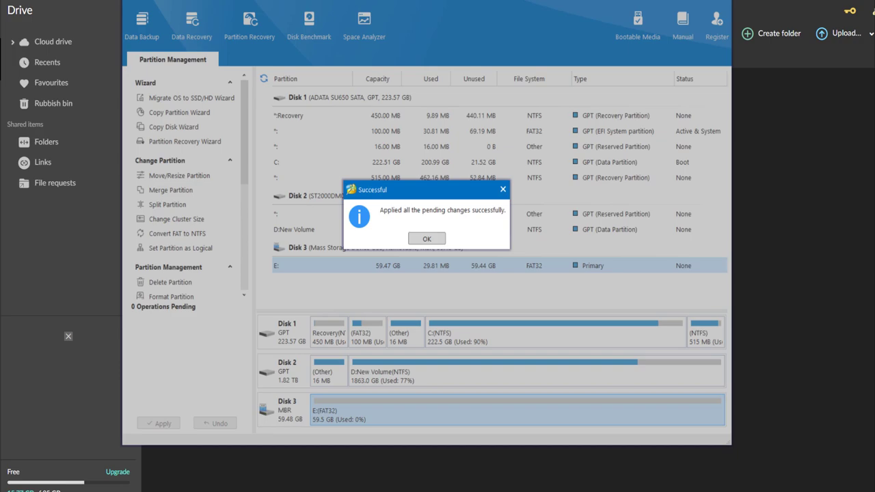
pyautogui.press('Return')
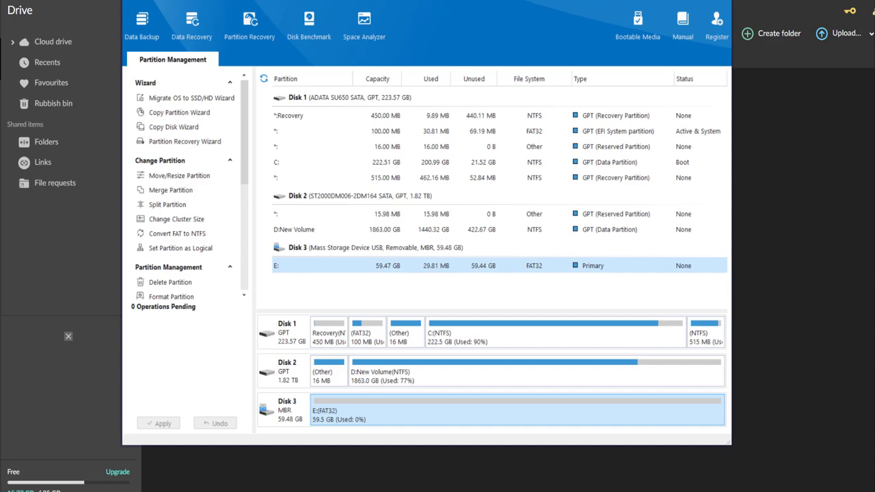
# Open USB Drive (E:) in File Explorer and check its file system and capacity in its properties.
pyautogui.press('super+e')
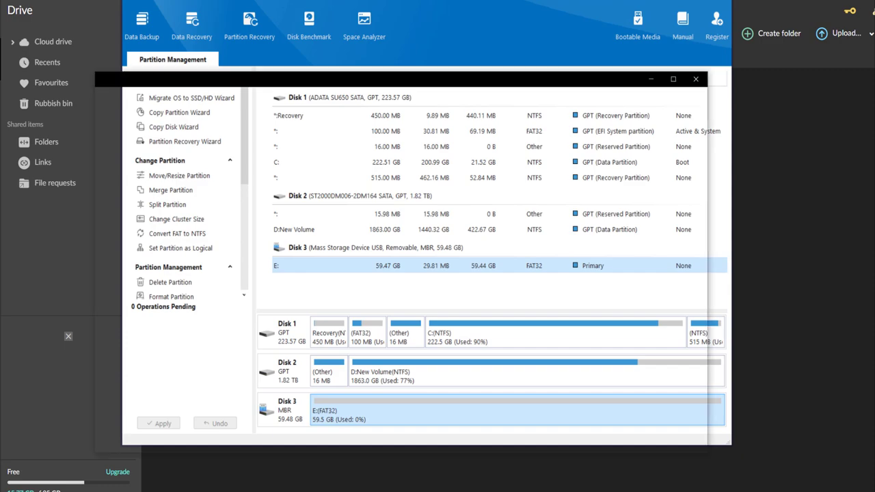
pyautogui.scroll(-2, 136, 406)
pyautogui.click(137, 403)
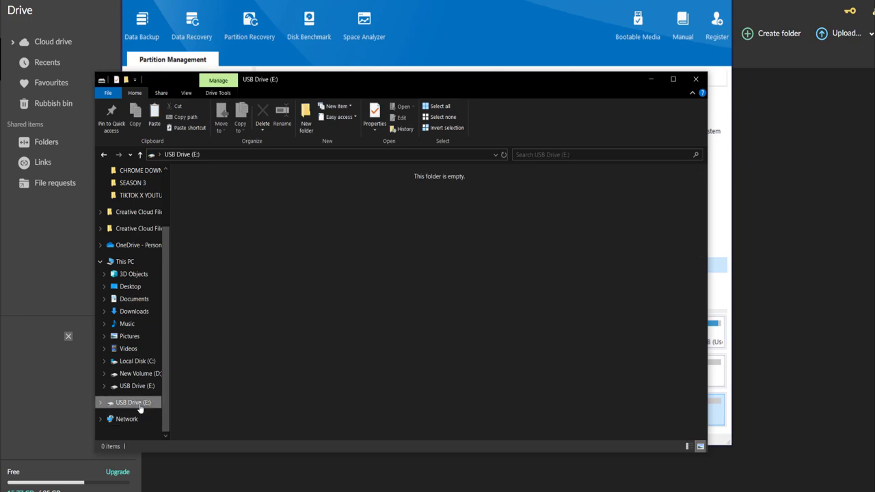
pyautogui.rightClick(141, 403)
pyautogui.click(183, 395)
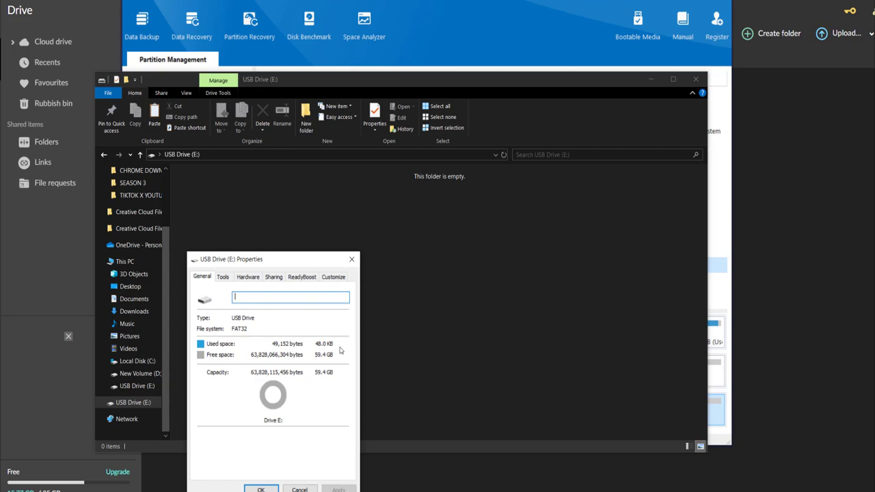
pyautogui.click(299, 489)
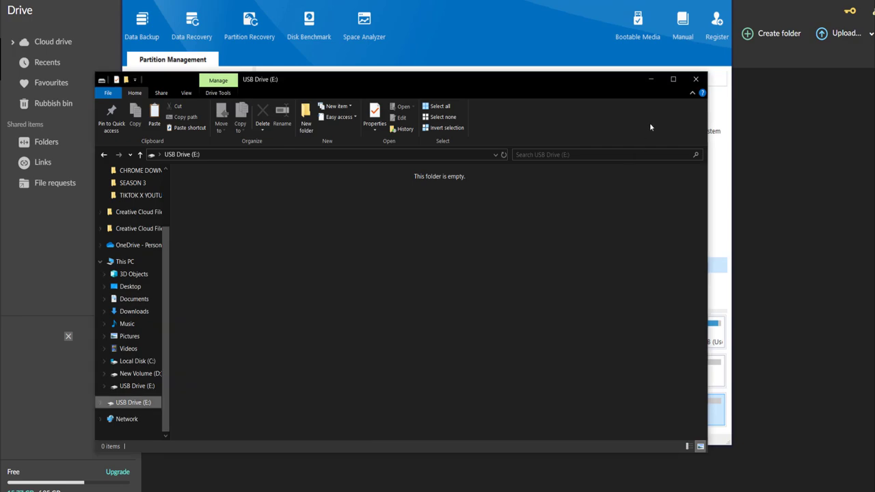
pyautogui.click(650, 80)
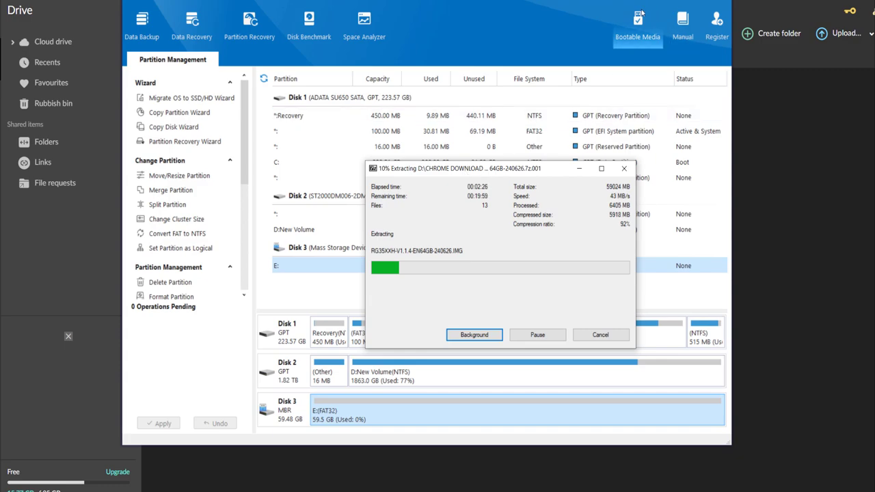
# Quit MiniTool Partition Wizard.
pyautogui.moveTo(664, 18); pyautogui.dragTo(634, 6)
pyautogui.hotkey('alt', 'F4')
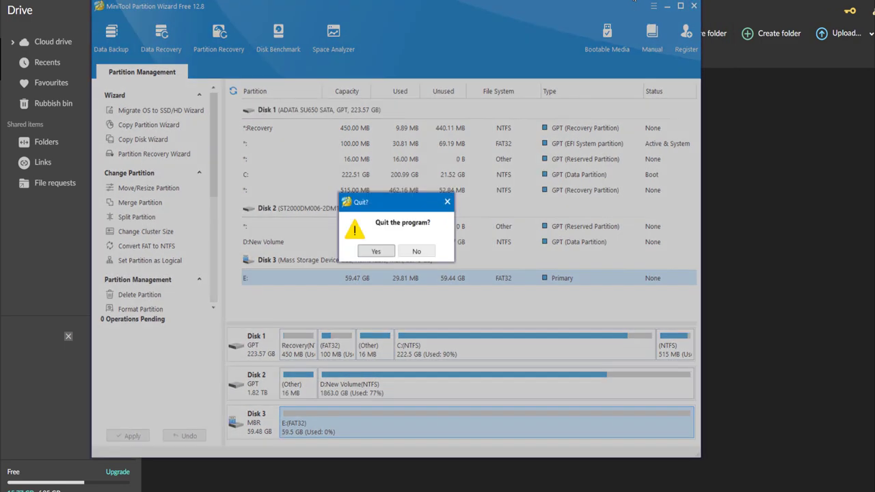
pyautogui.press('Return')
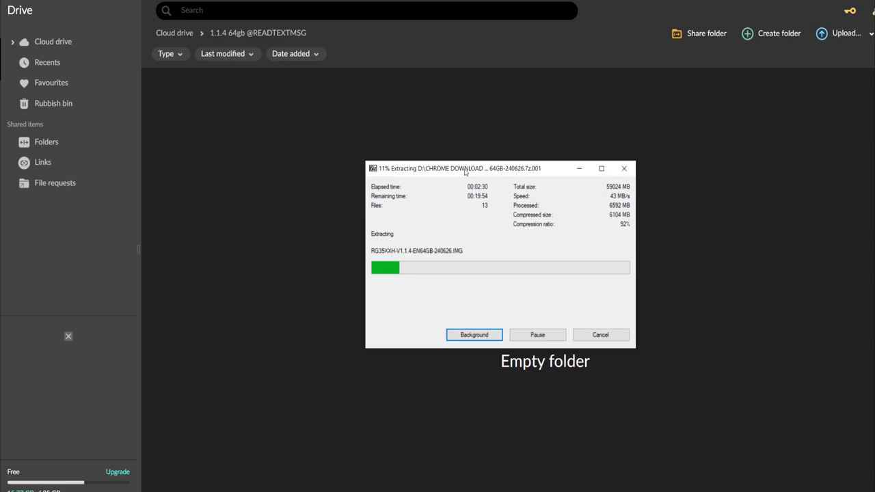
# Bring back File Explorer and open the 64GB 1.14 folder inside CHROME DOWNLOADS on New Volume (D:).
pyautogui.moveTo(465, 173); pyautogui.dragTo(424, 171)
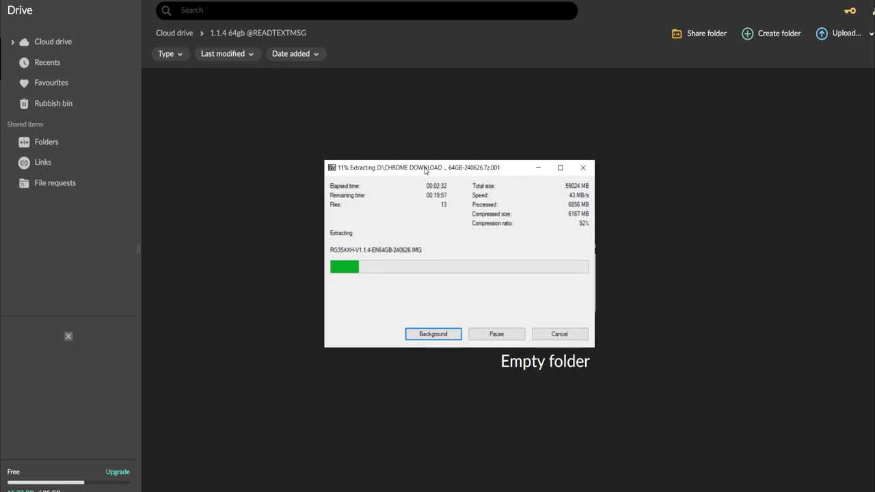
pyautogui.click(150, 440)
pyautogui.hotkey('alt', 'Tab')
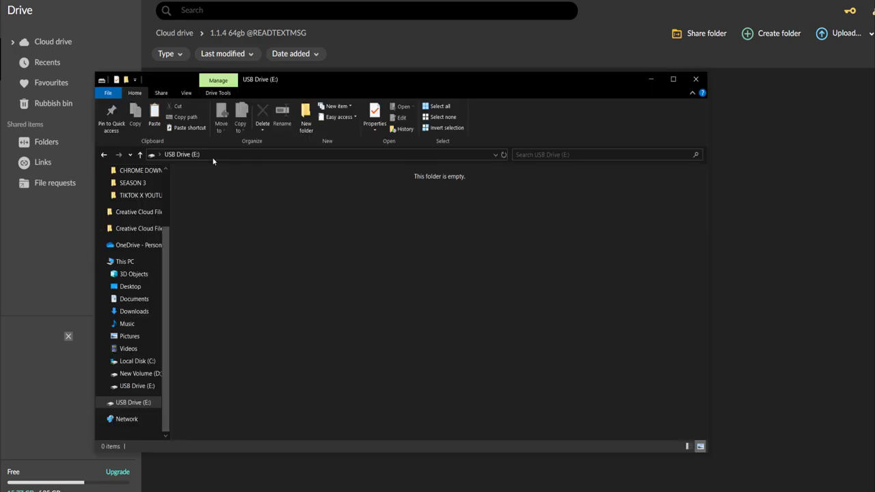
pyautogui.scroll(2, 132, 298)
pyautogui.click(138, 220)
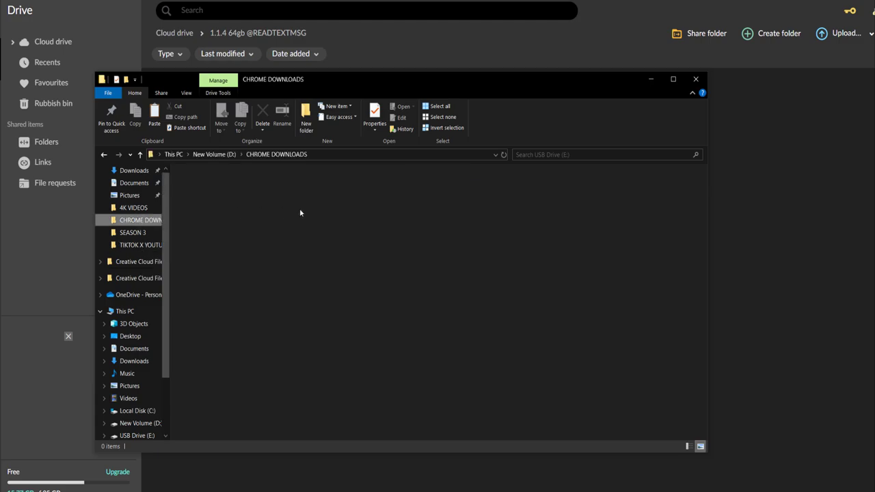
pyautogui.doubleClick(321, 350)
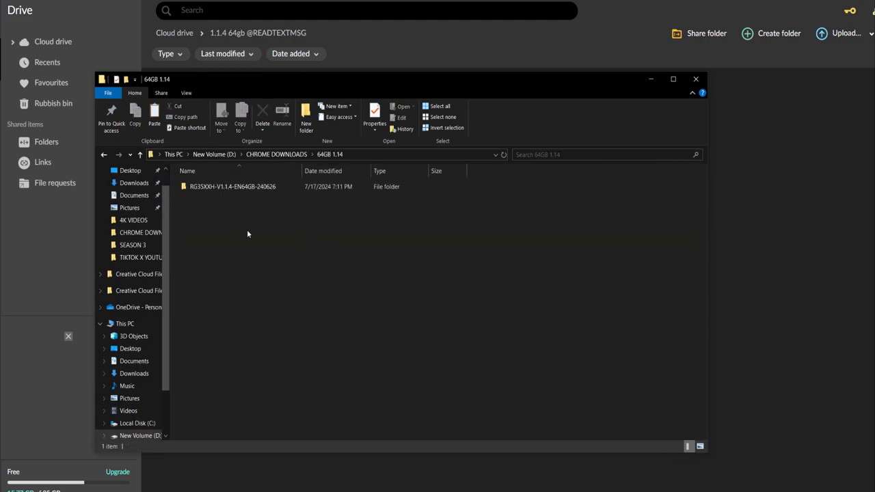
# Open the RG35XXH-V1.1.4-EN64GB-240626 folder and choose NO_LABEL (E:) [64 GB] as the target device in Rufus.
pyautogui.doubleClick(266, 188)
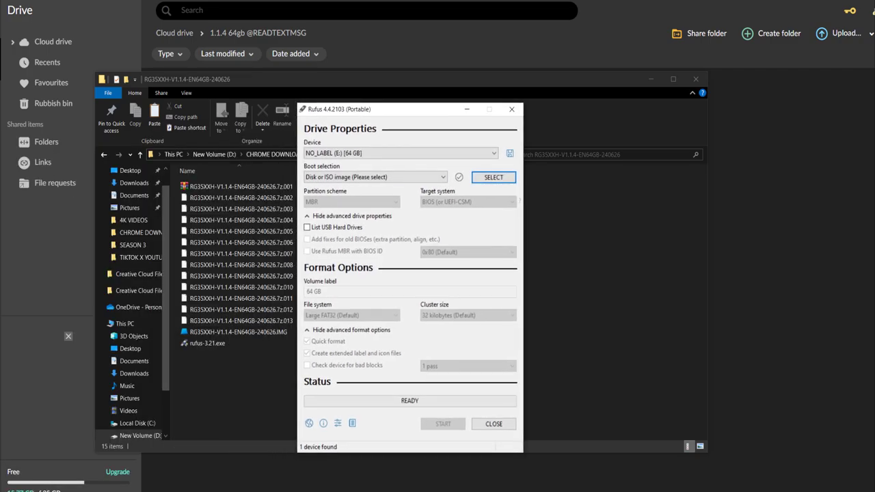
pyautogui.hotkey('alt', 'Down')
pyautogui.press('Return')
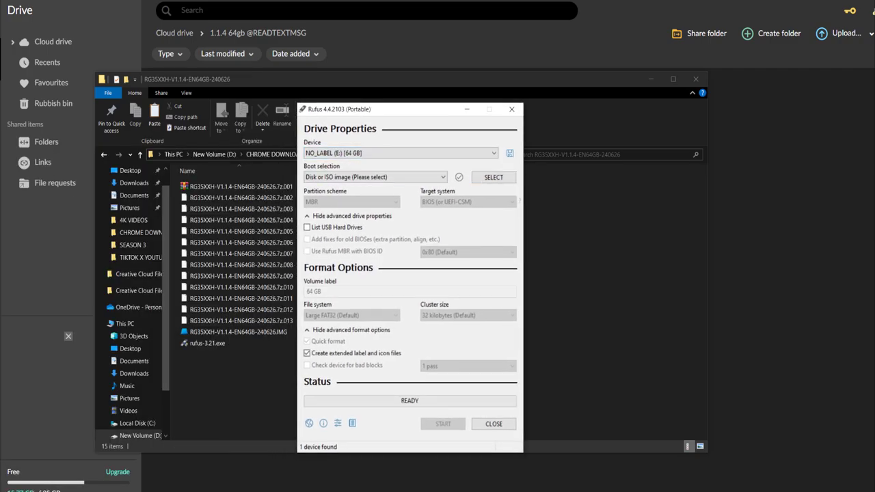
# Load RG35XXH-V1.1.4-EN64GB-240626.IMG from the 64GB 1.14 folder into Rufus and write it to drive E:, accepting the erasure of its data.
pyautogui.click(493, 177)
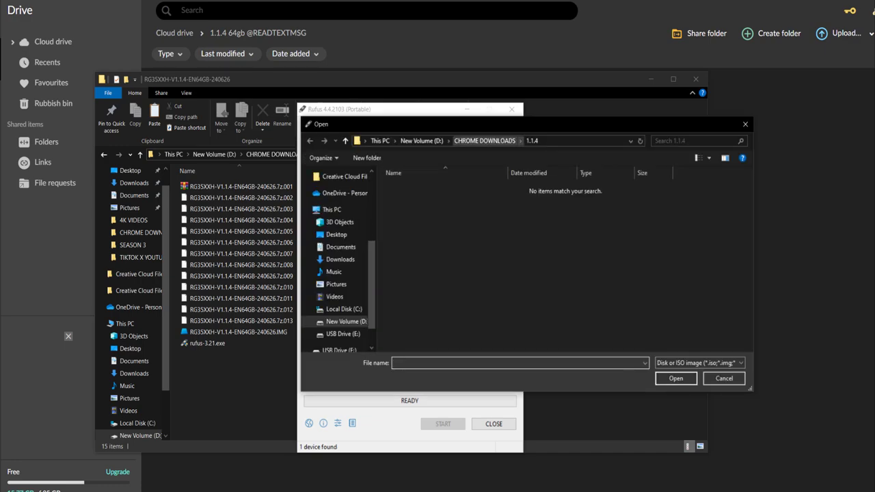
pyautogui.click(484, 140)
pyautogui.doubleClick(515, 197)
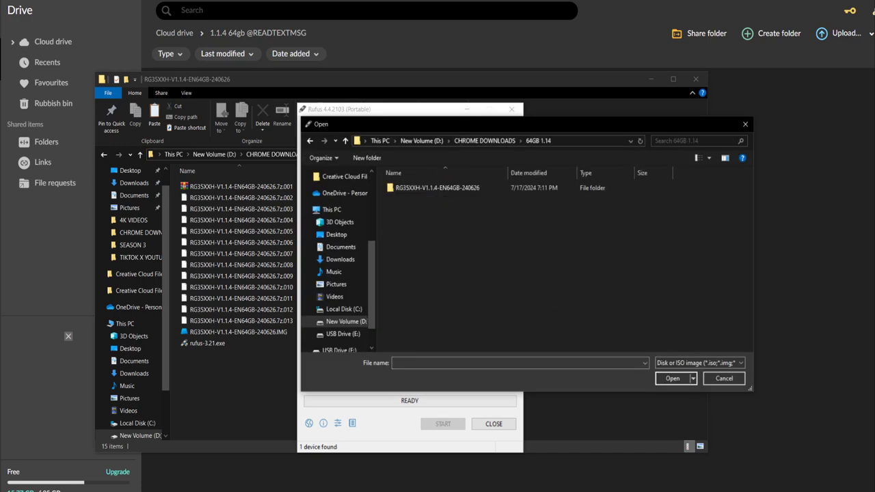
pyautogui.doubleClick(438, 187)
pyautogui.click(443, 187)
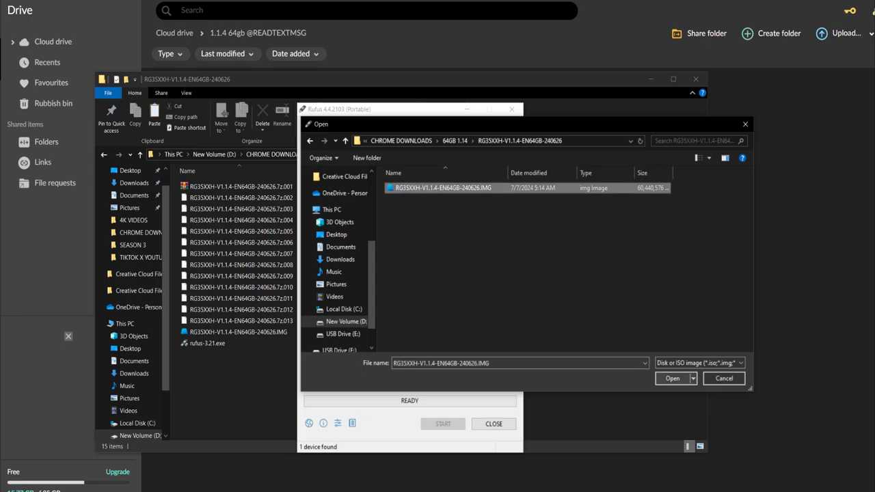
pyautogui.press('Return')
pyautogui.press('Return')
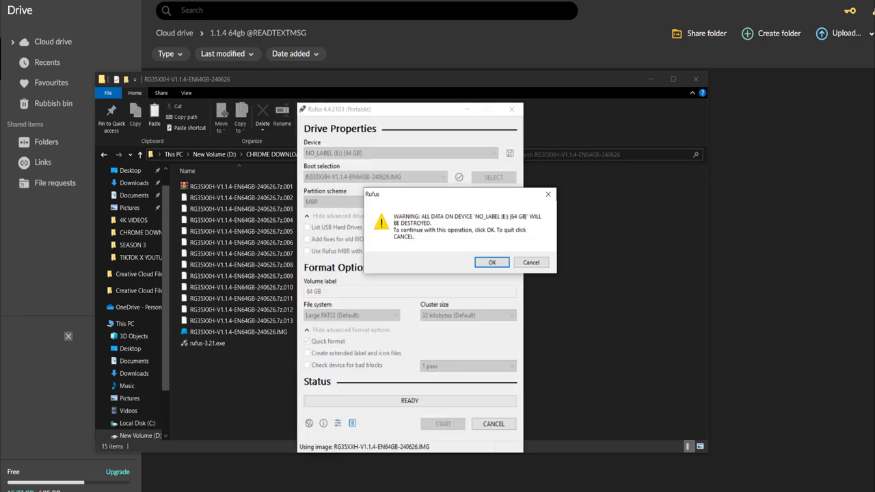
pyautogui.press('Return')
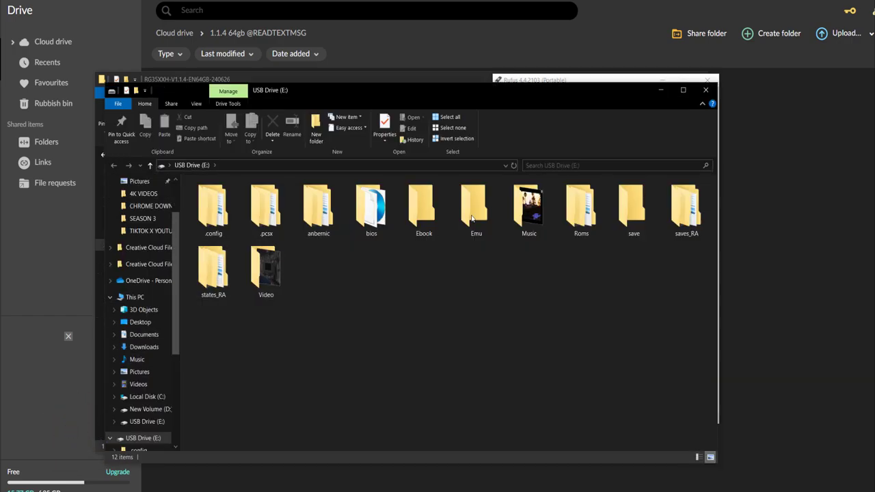
# Inspect the bios and Roms folders on USB Drive (E:), including the game files in the GB folder.
pyautogui.doubleClick(375, 212)
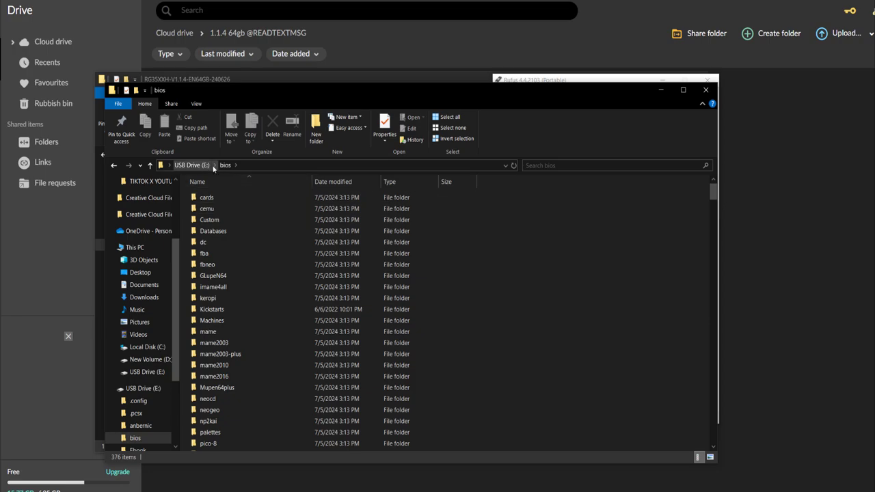
pyautogui.click(191, 165)
pyautogui.doubleClick(581, 208)
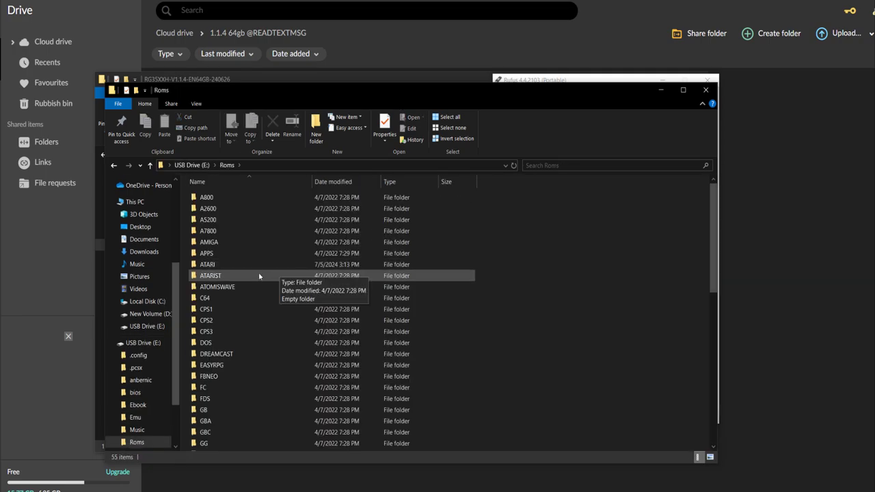
pyautogui.scroll(-3, 226, 259)
pyautogui.doubleClick(246, 279)
pyautogui.scroll(-20, 245, 227)
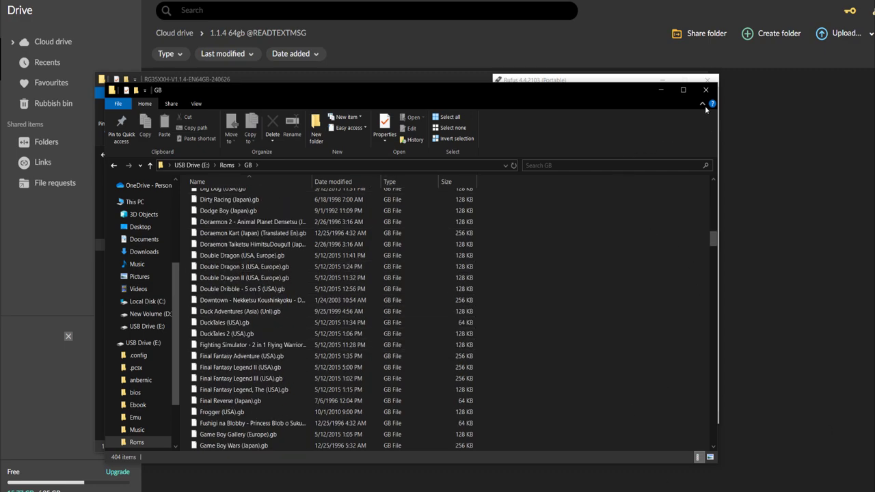
# Return to Rufus and close it.
pyautogui.click(634, 81)
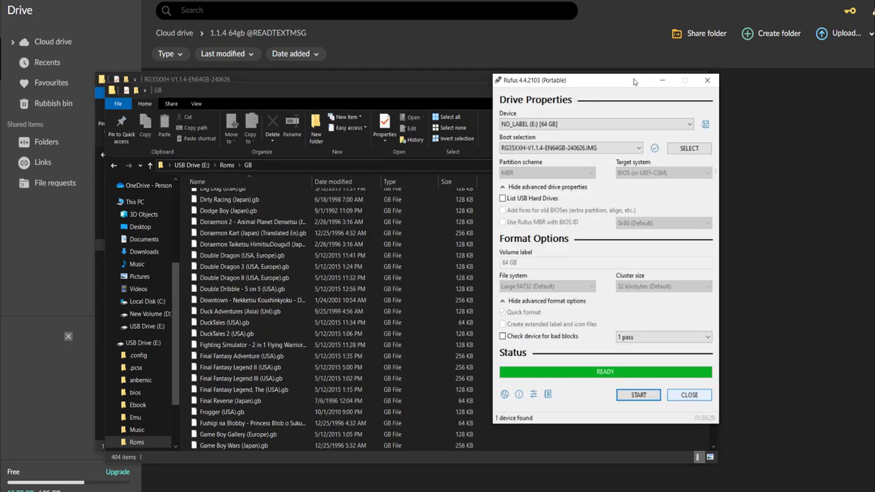
pyautogui.click(689, 394)
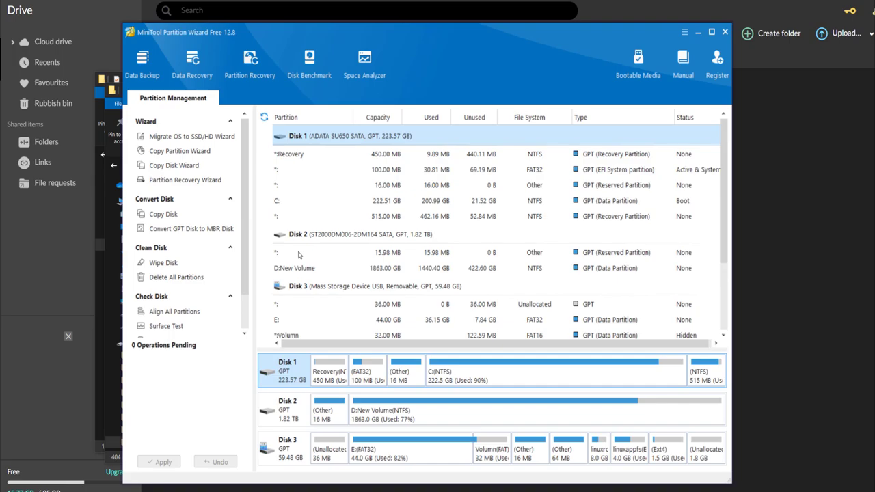
# Examine Disk 3's partitions in MiniTool Partition Wizard with partition E: selected, and move the window aside to expose File Explorer.
pyautogui.scroll(-2, 298, 255)
pyautogui.press('e')
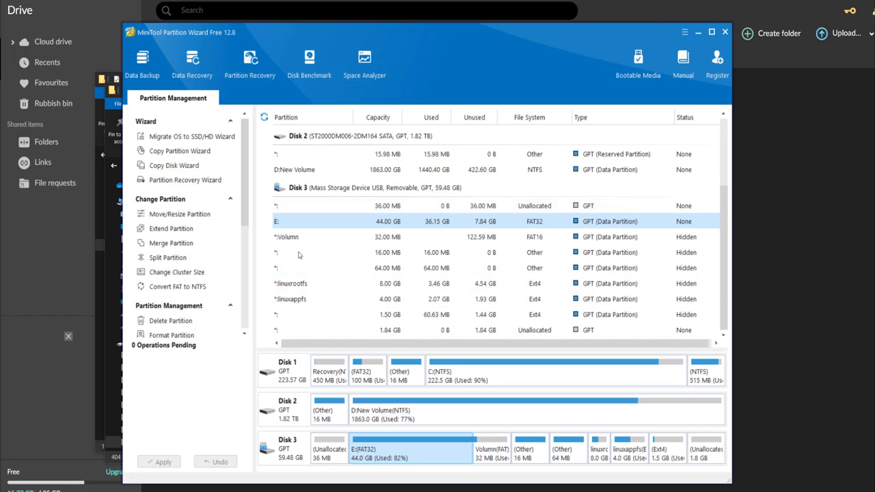
pyautogui.moveTo(410, 32); pyautogui.dragTo(519, 35)
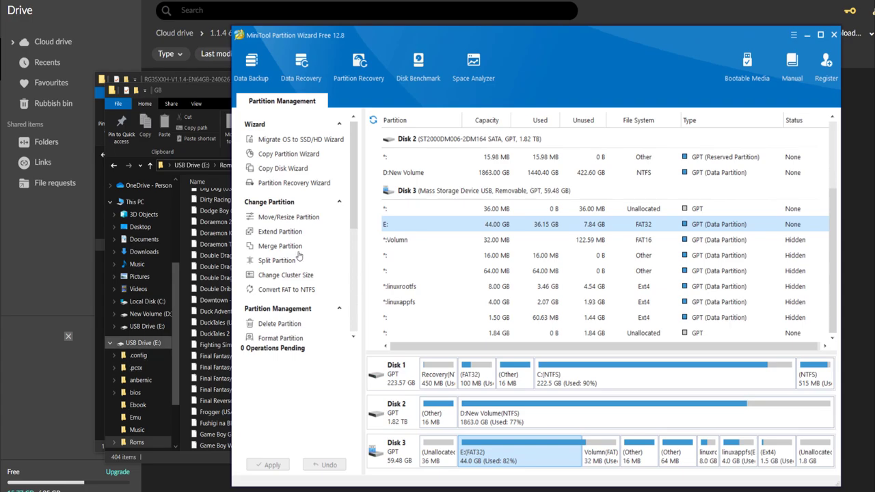
# Browse USB Drive (E:) in File Explorer, checking its save, saves_RA, Video, anbernic and .pcsx folders.
pyautogui.click(143, 342)
pyautogui.scroll(-2, 145, 383)
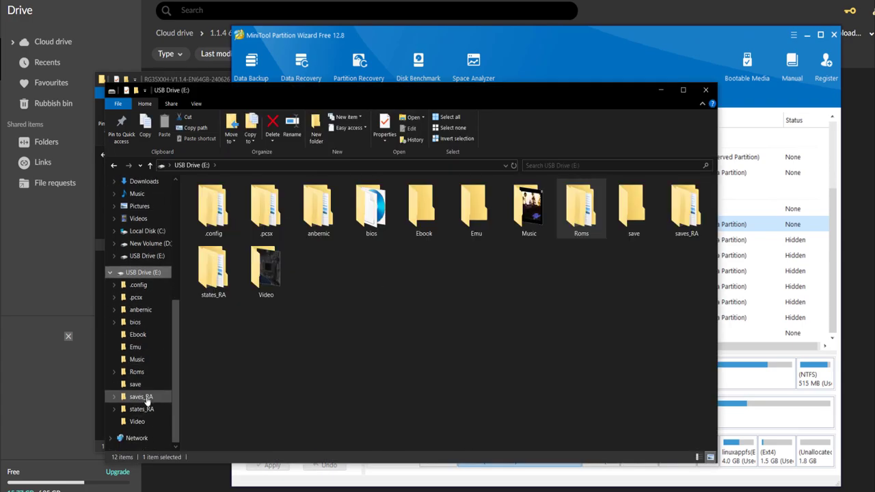
pyautogui.click(140, 385)
pyautogui.click(146, 401)
pyautogui.click(151, 418)
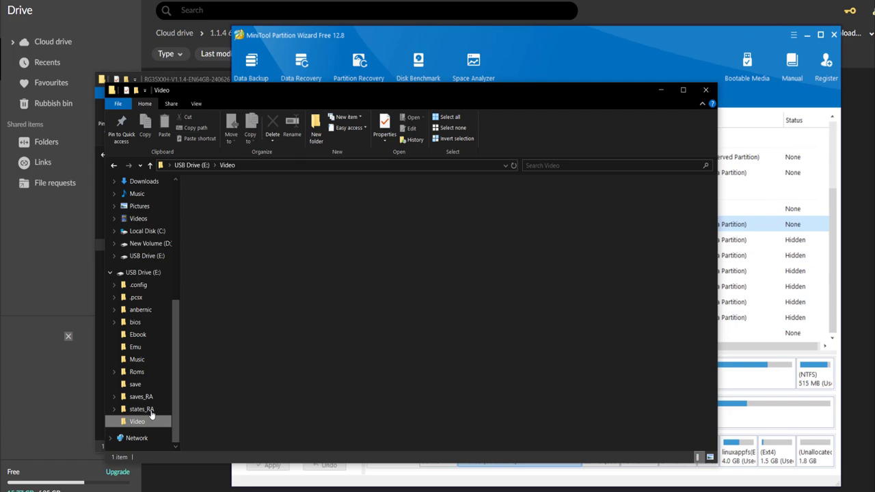
pyautogui.click(141, 396)
pyautogui.scroll(1, 167, 257)
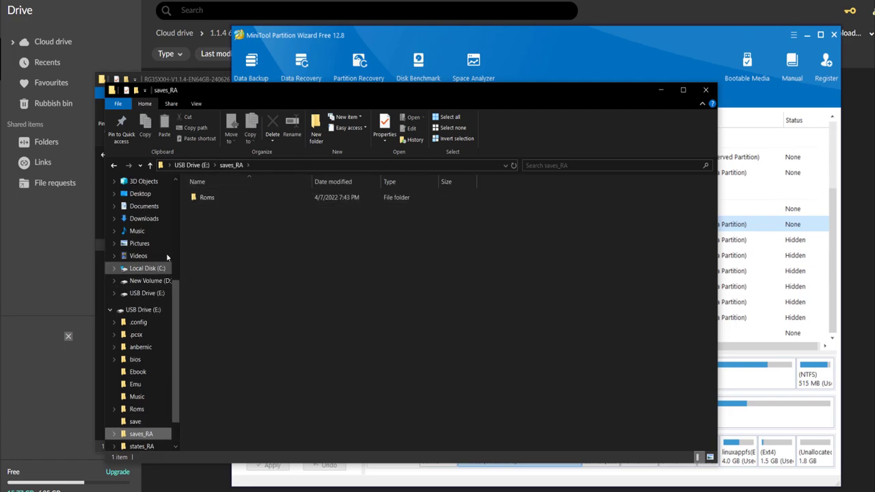
pyautogui.scroll(-1, 159, 349)
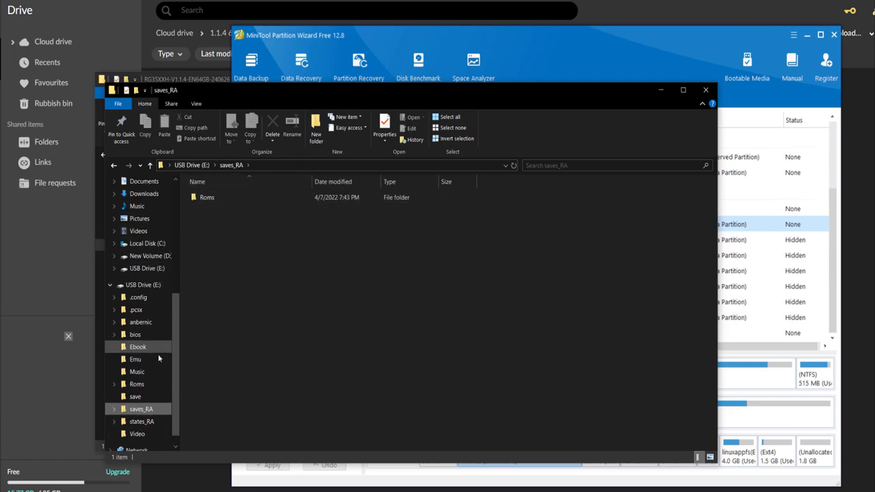
pyautogui.click(141, 322)
pyautogui.click(137, 310)
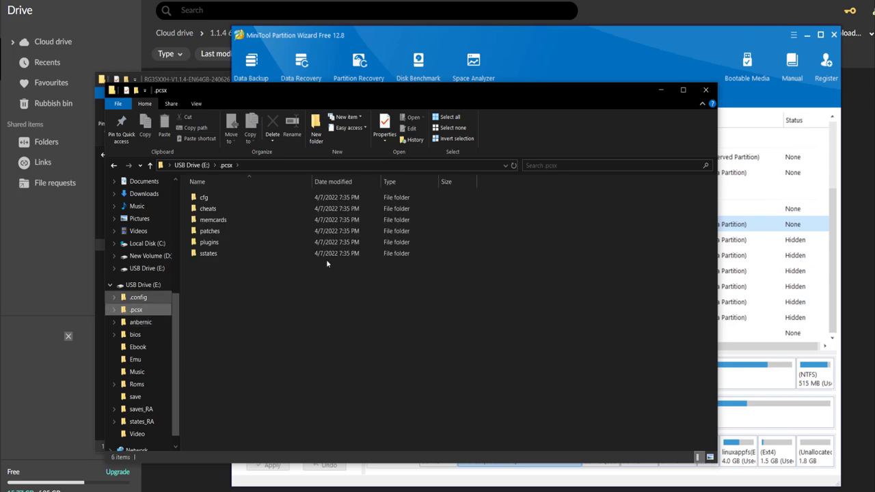
# Close the USB drive's File Explorer window and quit MiniTool Partition Wizard.
pyautogui.click(698, 89)
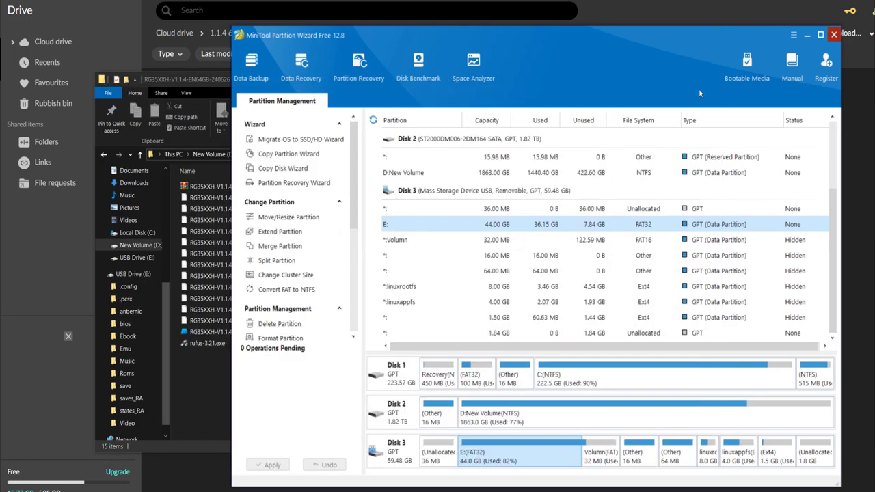
pyautogui.hotkey('alt', 'F4')
pyautogui.press('Return')
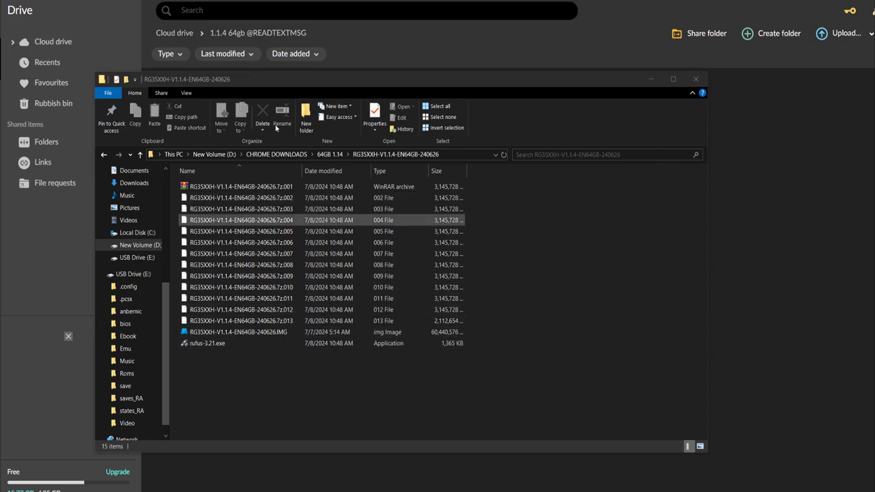
pyautogui.click(768, 170)
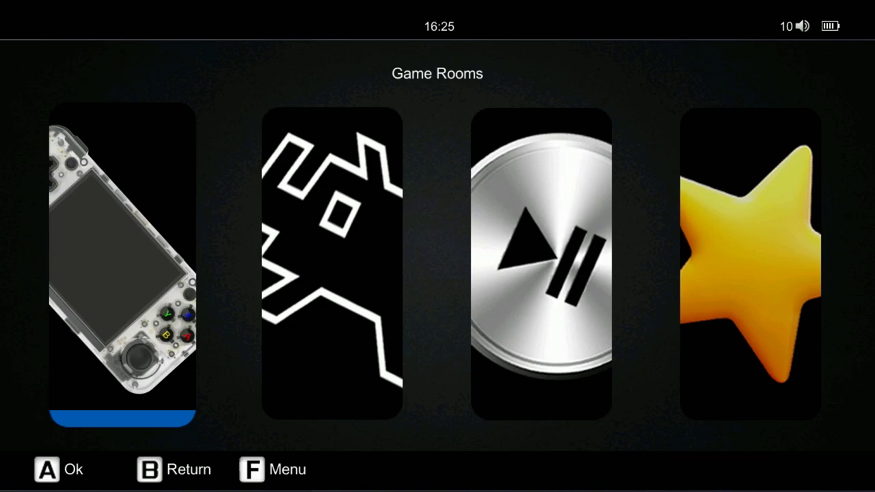
# On the handheld console, open the settings menu and review its entries from System information down to Clearing Record.
pyautogui.press('Right')
pyautogui.press('Right')
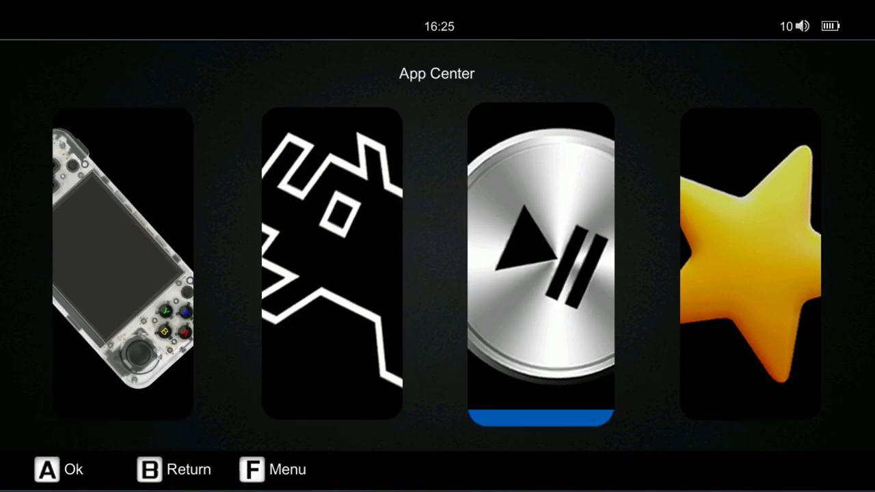
pyautogui.press('Left')
pyautogui.press('f')
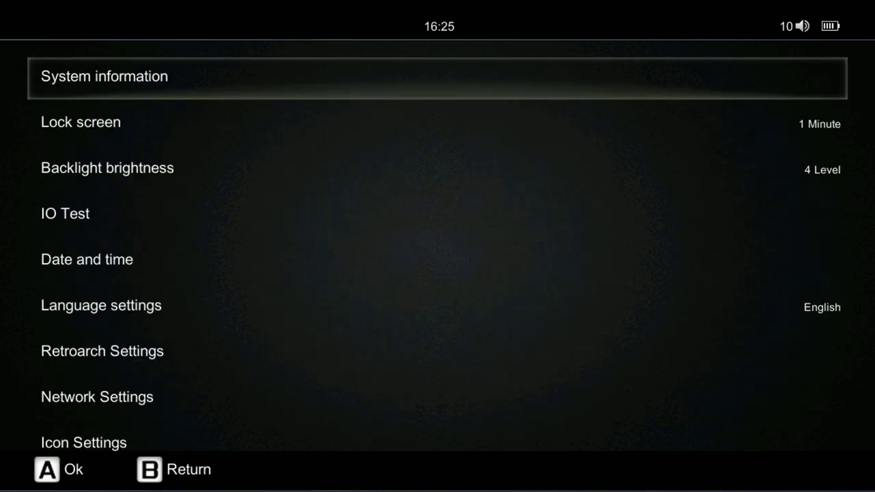
pyautogui.press('Down')
pyautogui.press('Down')
pyautogui.press('Down')
pyautogui.press('Down')
pyautogui.press('Down')
pyautogui.press('Down')
pyautogui.press('Down')
pyautogui.press('Down')
pyautogui.press('Down')
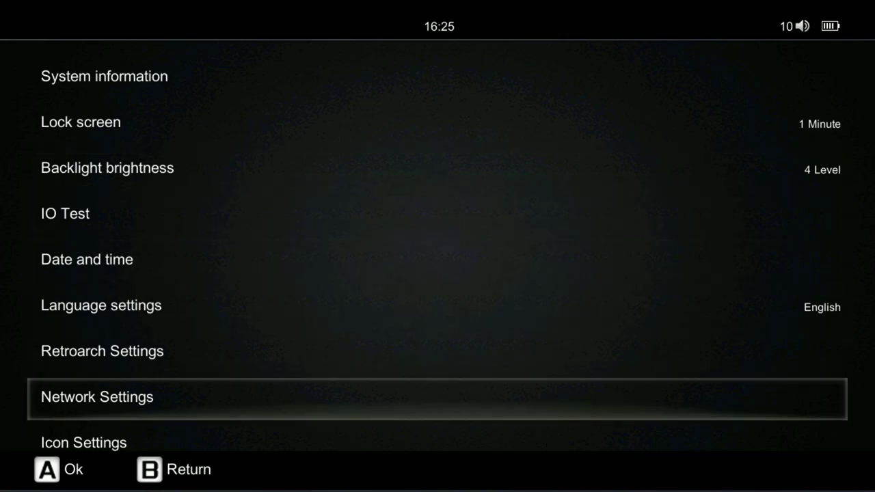
pyautogui.press('Down')
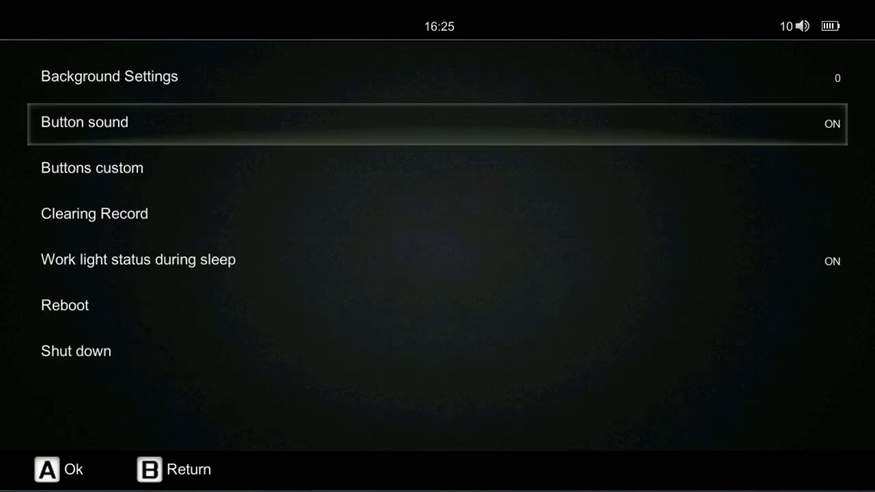
pyautogui.press('Down')
pyautogui.press('Down')
pyautogui.press('Up')
pyautogui.press('Up')
pyautogui.press('Up')
pyautogui.press('Up')
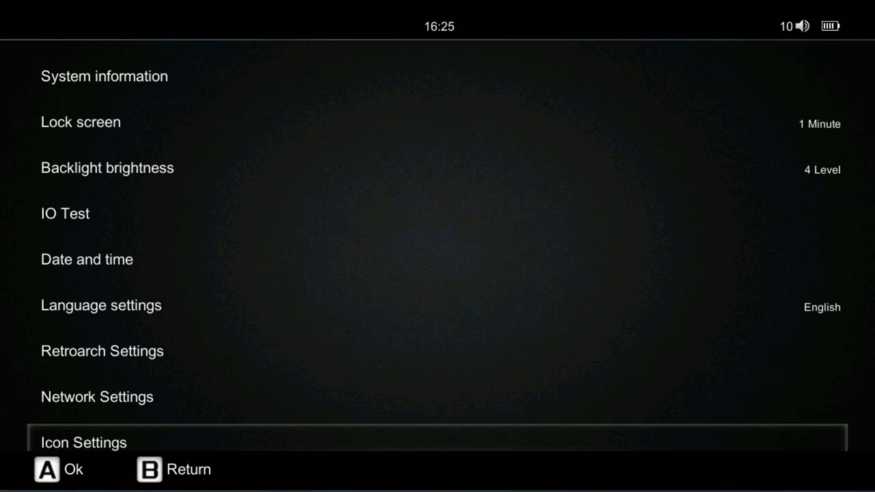
pyautogui.press('Up')
pyautogui.press('Up')
pyautogui.press('Up')
pyautogui.press('Up')
pyautogui.press('Up')
pyautogui.press('Up')
pyautogui.press('Up')
pyautogui.press('Up')
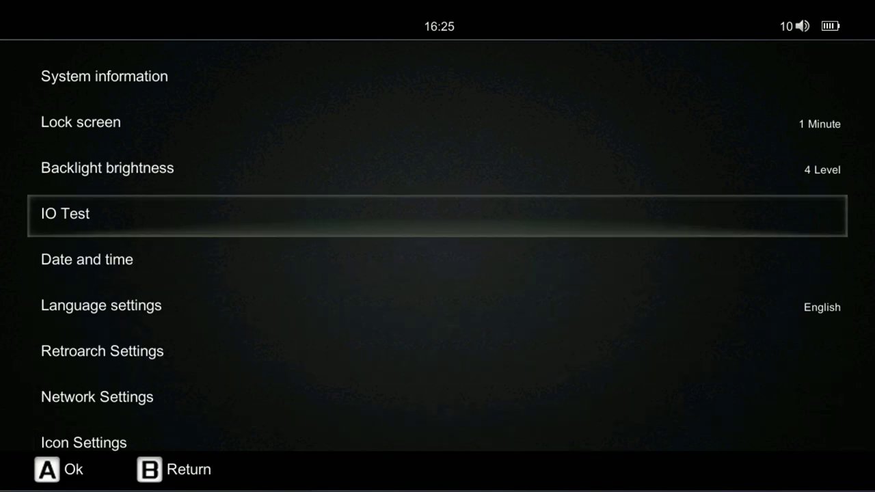
# Open System information to check the firmware version and disk usage, and return to the console's main menu.
pyautogui.press('Return')
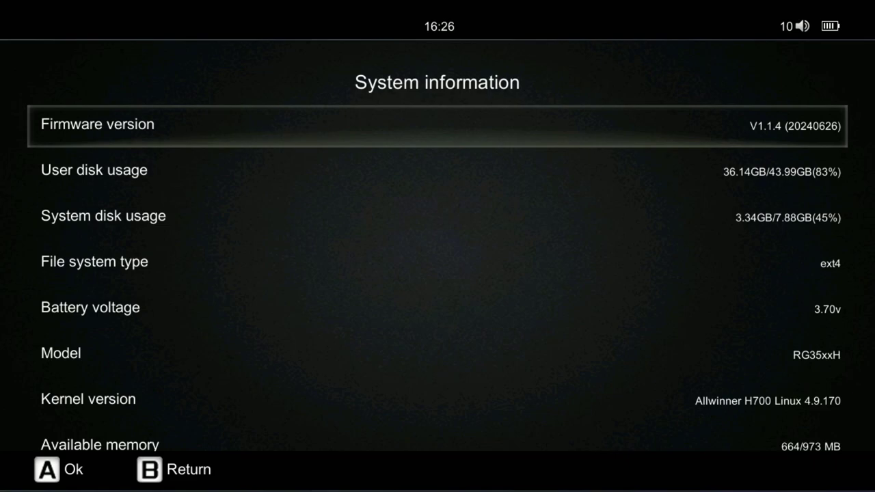
pyautogui.press('Down')
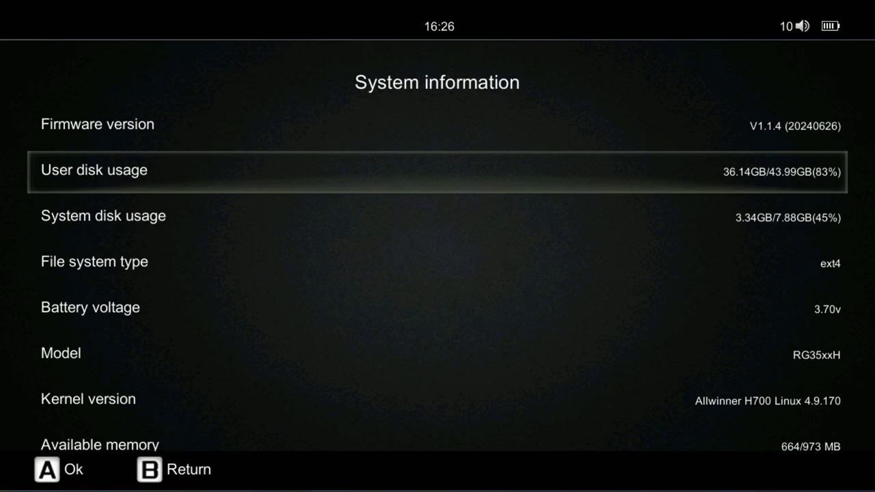
pyautogui.press('Down')
pyautogui.press('Escape')
pyautogui.press('Escape')
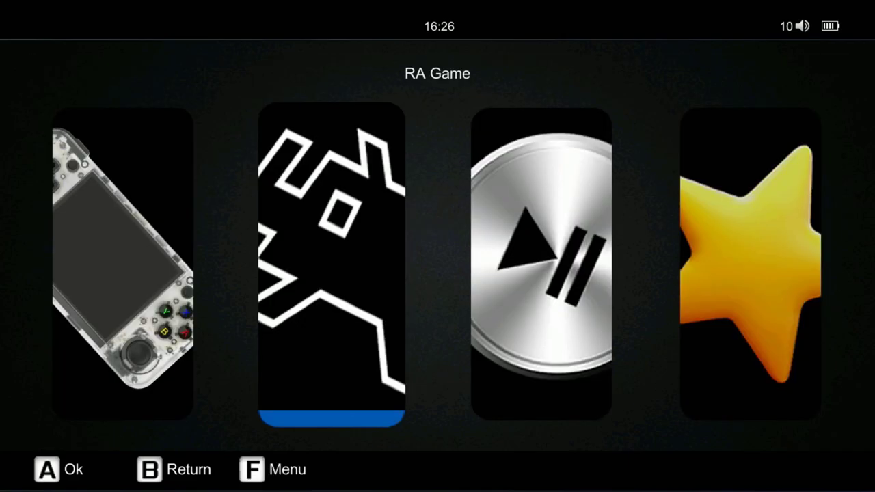
# Enter RA Game and open the GBA game list from the built-in card's systems.
pyautogui.press('Left')
pyautogui.press('Right')
pyautogui.press('Return')
pyautogui.press('Right')
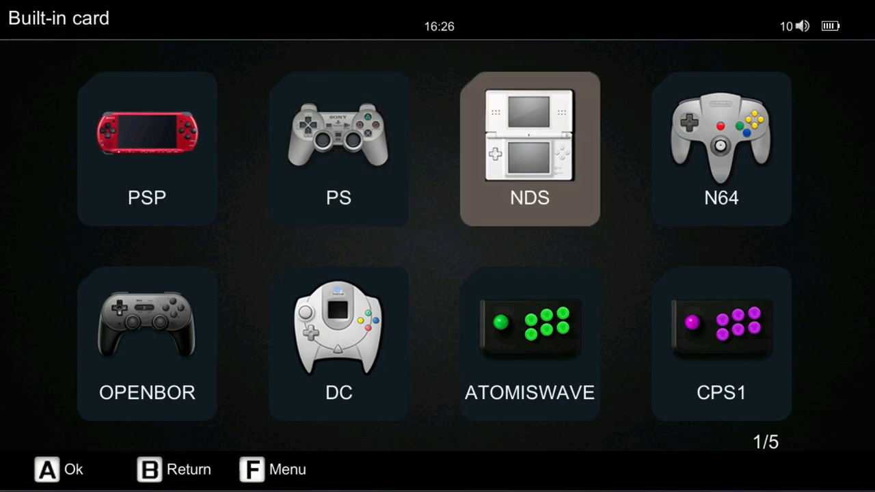
pyautogui.press('Down')
pyautogui.press('Right')
pyautogui.press('Left')
pyautogui.press('Left')
pyautogui.press('Left')
pyautogui.press('Right')
pyautogui.press('Right')
pyautogui.press('Right')
pyautogui.press('Right')
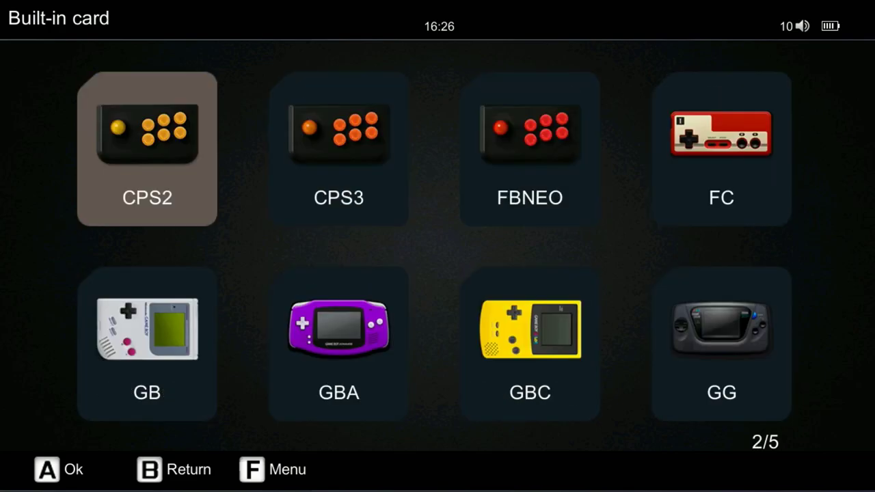
pyautogui.press('Right')
pyautogui.press('Down')
pyautogui.press('Return')
# Go down the GBA list past Batman Begins and launch a game just below it.
pyautogui.press('Down')
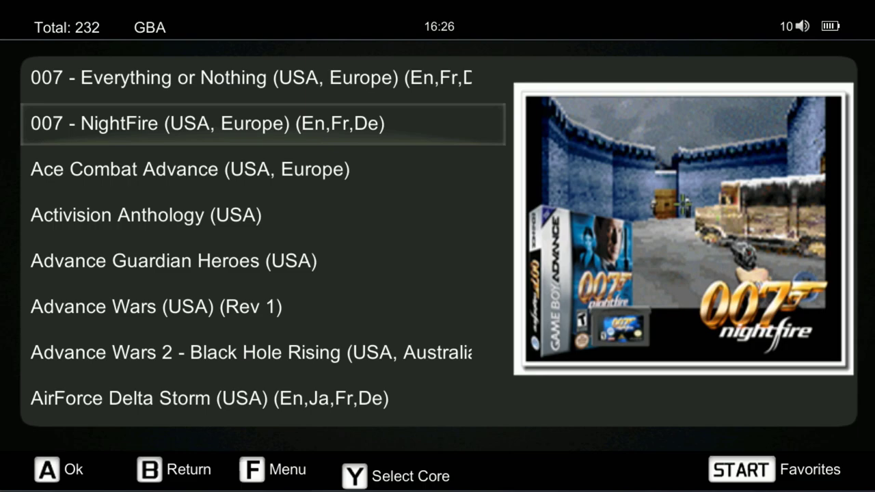
pyautogui.press('Down')
pyautogui.press('Down')
pyautogui.press('Down')
pyautogui.press('Down')
pyautogui.press('Down')
pyautogui.press('Down')
pyautogui.press('Down')
pyautogui.press('Down')
pyautogui.press('Down')
pyautogui.press('Down')
pyautogui.press('Down')
pyautogui.press('Down')
pyautogui.press('Down')
pyautogui.press('Down')
pyautogui.press('Down')
pyautogui.press('Down')
pyautogui.press('Down')
pyautogui.press('Down')
pyautogui.press('Down')
pyautogui.press('Down')
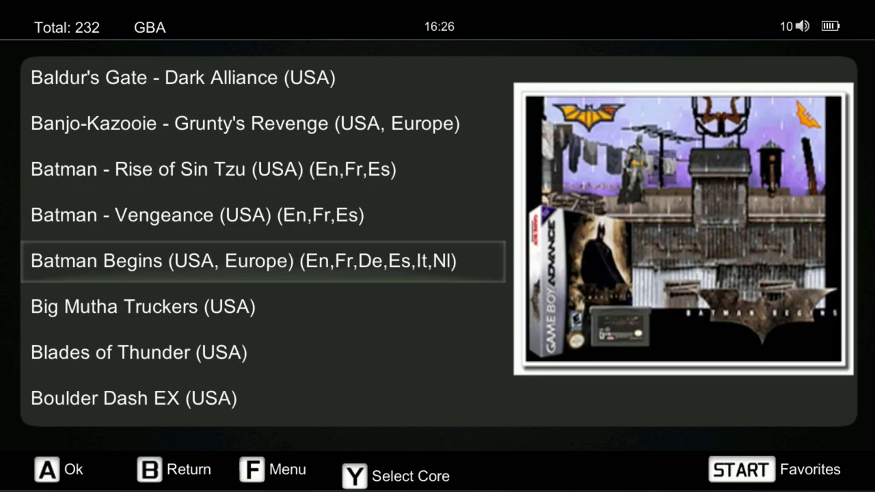
pyautogui.press('Down')
pyautogui.press('Down')
pyautogui.press('Return')
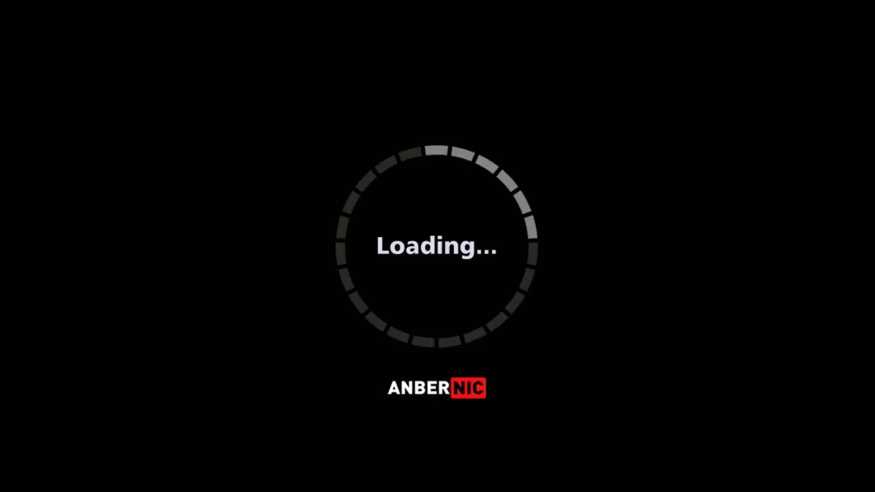